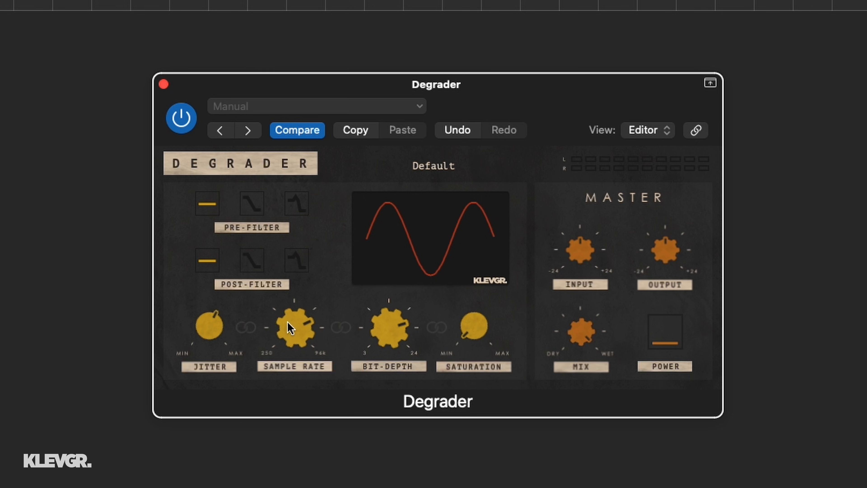
# Step: Lower the sample rate to about mid-range and the bit-depth well below that, and raise the saturation to about halfway
pyautogui.moveTo(291, 329)
pyautogui.mouseDown()
pyautogui.moveTo(295, 235)
pyautogui.moveTo(285, 422)
pyautogui.moveTo(290, 336)
pyautogui.mouseUp()
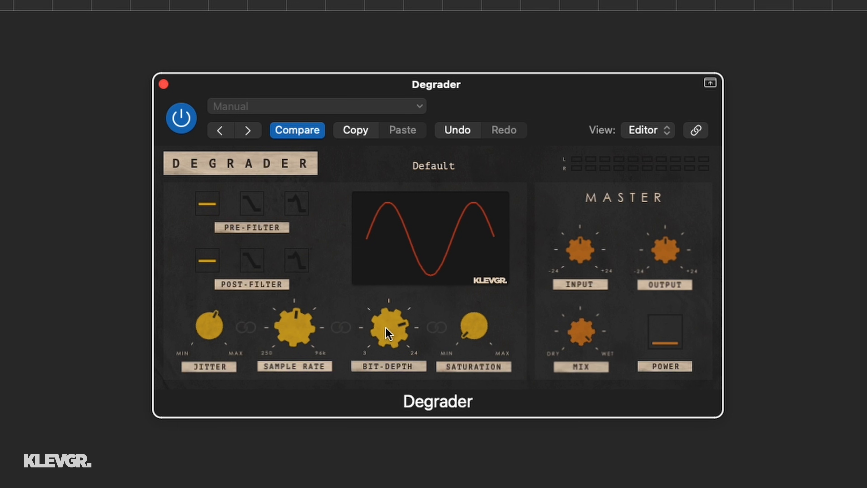
pyautogui.moveTo(386, 327); pyautogui.dragTo(378, 345)
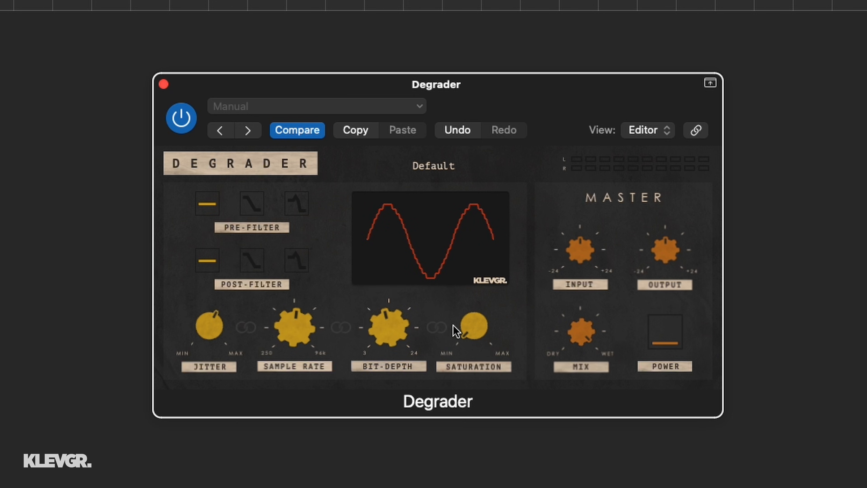
pyautogui.moveTo(482, 332); pyautogui.dragTo(472, 283)
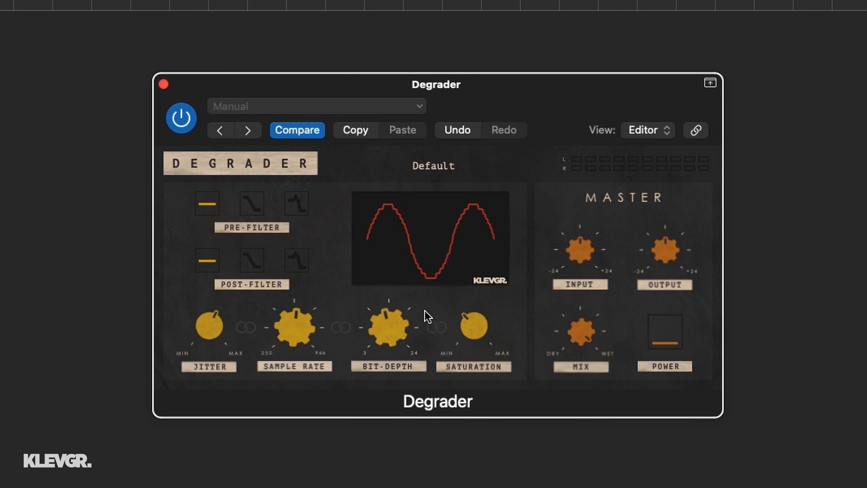
pyautogui.moveTo(390, 324); pyautogui.dragTo(392, 300)
pyautogui.moveTo(469, 333); pyautogui.dragTo(466, 307)
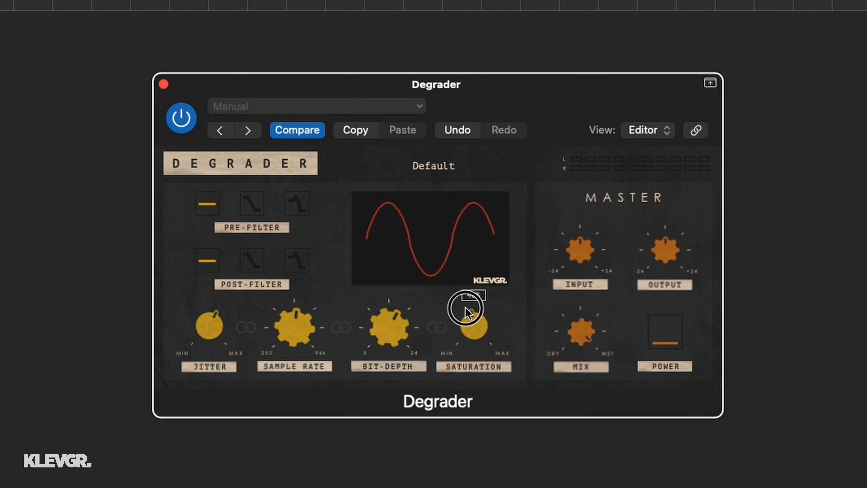
pyautogui.moveTo(390, 328); pyautogui.dragTo(389, 389)
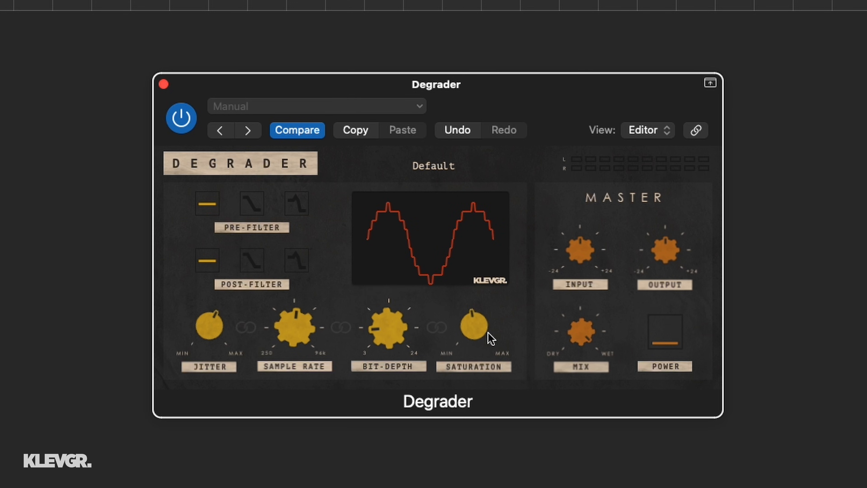
# Step: Link the bit-depth with saturation, sample rate and jitter, and adjust the bit-depth to move the linked controls together
pyautogui.click(438, 331)
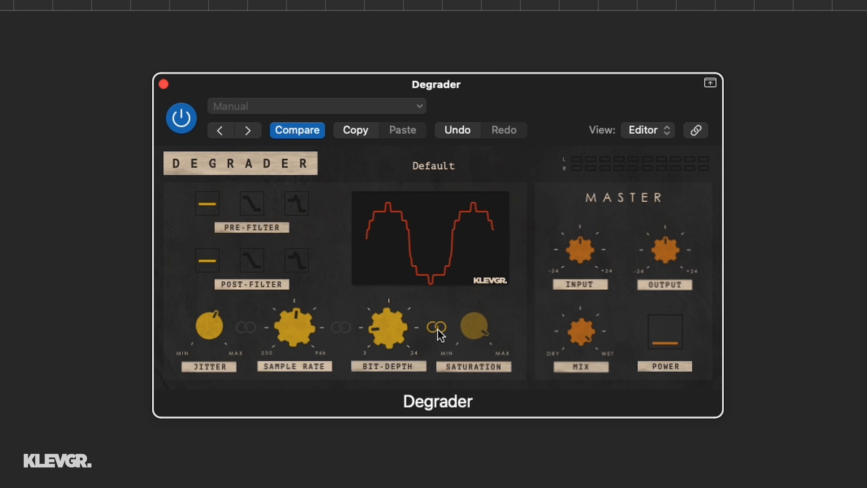
pyautogui.click(341, 329)
pyautogui.click(245, 327)
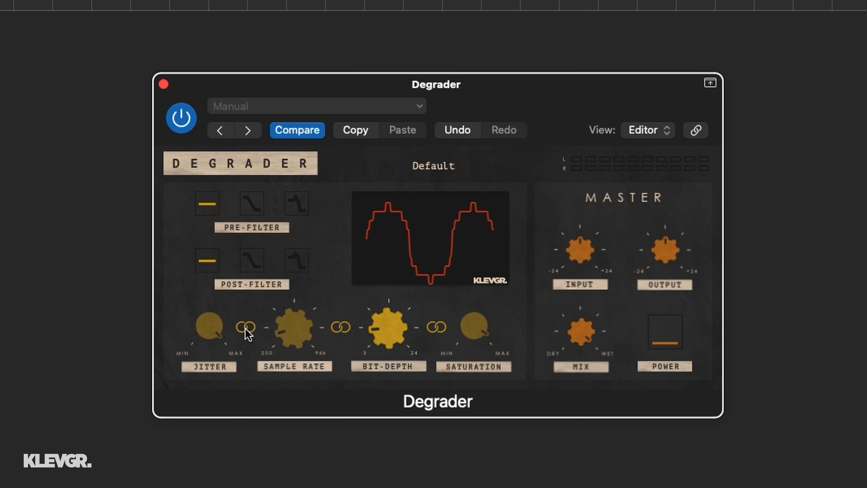
pyautogui.click(388, 337)
pyautogui.moveTo(388, 337)
pyautogui.mouseDown()
pyautogui.moveTo(374, 213)
pyautogui.moveTo(374, 328)
pyautogui.mouseUp()
# Step: Unlink saturation, bit-depth, sample rate and jitter from one another
pyautogui.click(438, 331)
pyautogui.click(340, 328)
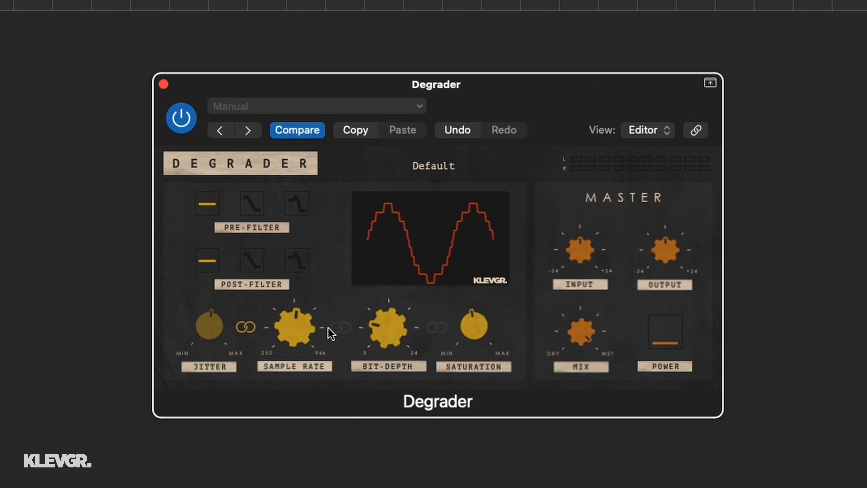
pyautogui.click(245, 327)
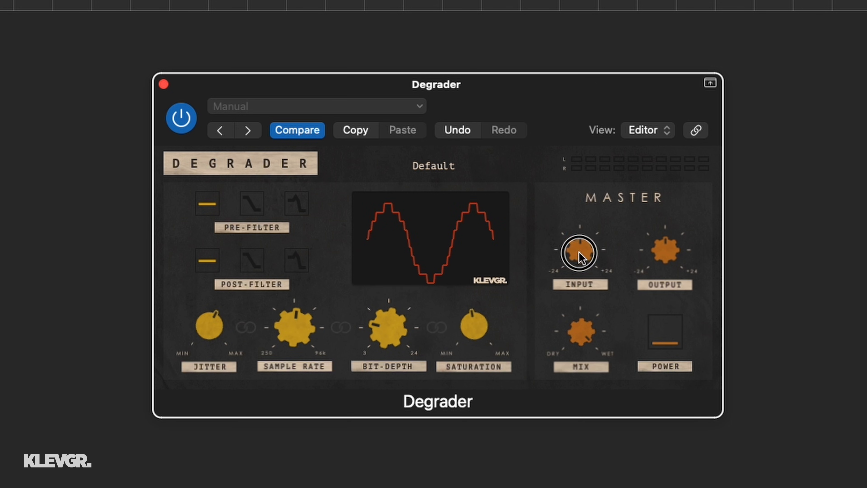
# Step: Try out the master section by adjusting the input, output and mix levels and toggling the power switch off and on
pyautogui.moveTo(579, 252); pyautogui.dragTo(574, 277)
pyautogui.moveTo(658, 255)
pyautogui.mouseDown()
pyautogui.moveTo(650, 322)
pyautogui.moveTo(653, 169)
pyautogui.moveTo(648, 260)
pyautogui.mouseUp()
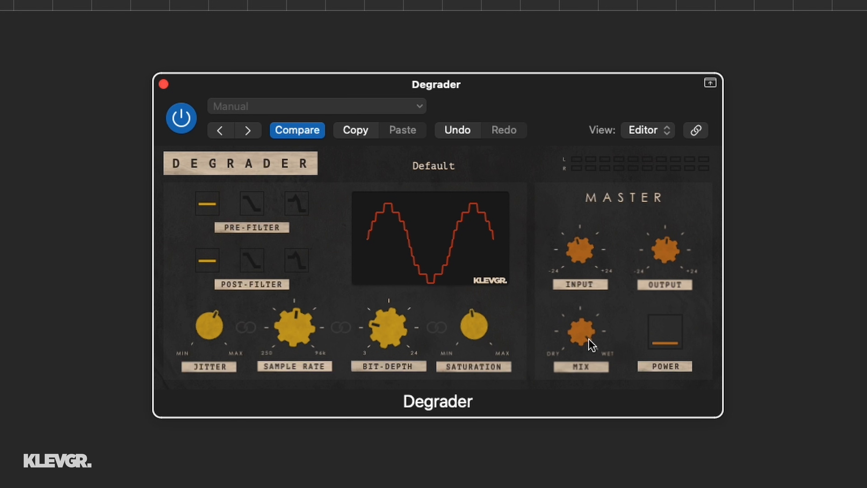
pyautogui.moveTo(584, 339)
pyautogui.mouseDown()
pyautogui.moveTo(567, 443)
pyautogui.moveTo(571, 351)
pyautogui.mouseUp()
pyautogui.moveTo(575, 313); pyautogui.dragTo(577, 319)
pyautogui.click(677, 334)
pyautogui.click(675, 330)
# Step: Look through the user and General preset categories and load the Blast to the Past preset
pyautogui.click(474, 165)
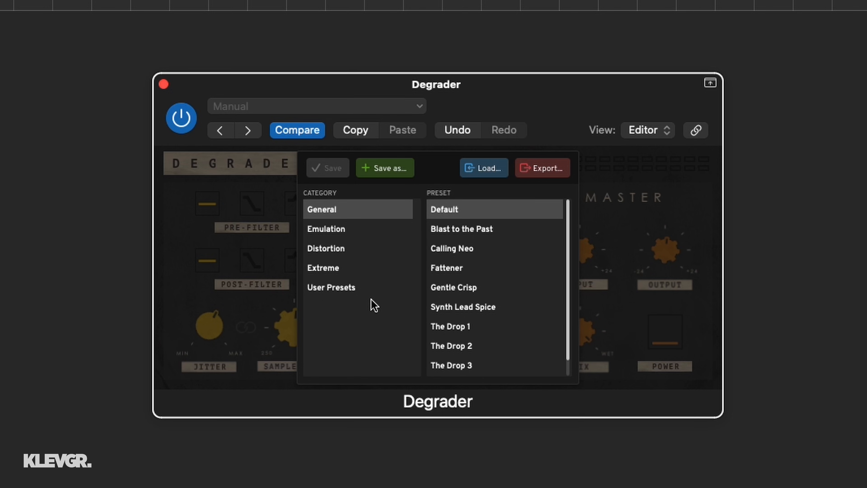
pyautogui.click(358, 287)
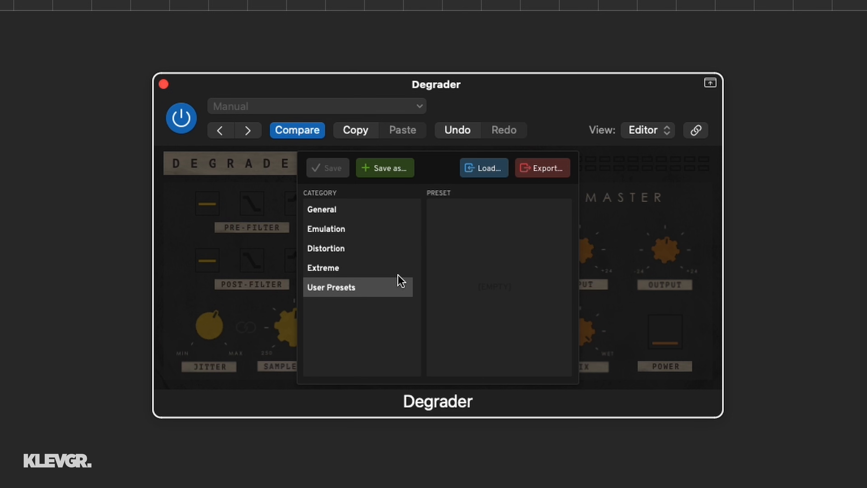
pyautogui.click(354, 209)
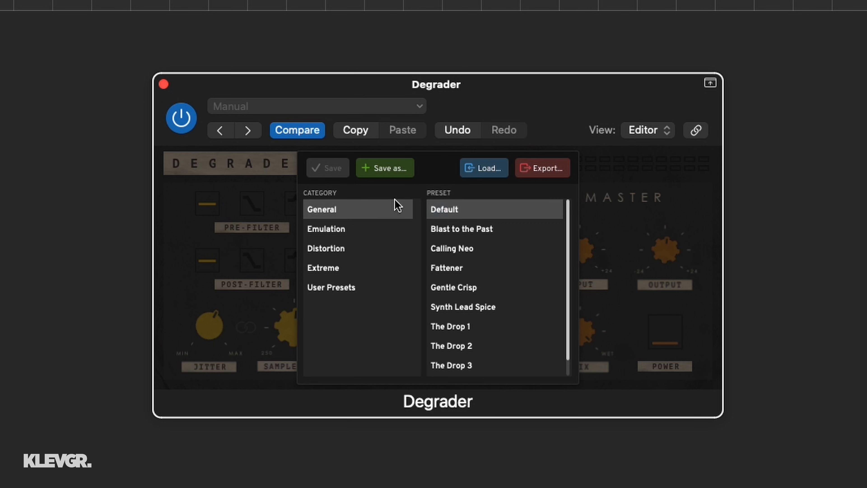
pyautogui.scroll(-1, 476, 252)
pyautogui.scroll(1, 476, 252)
pyautogui.click(474, 234)
# Step: Browse the presets in the Emulation, Distortion and Extreme categories and close the preset browser
pyautogui.click(378, 232)
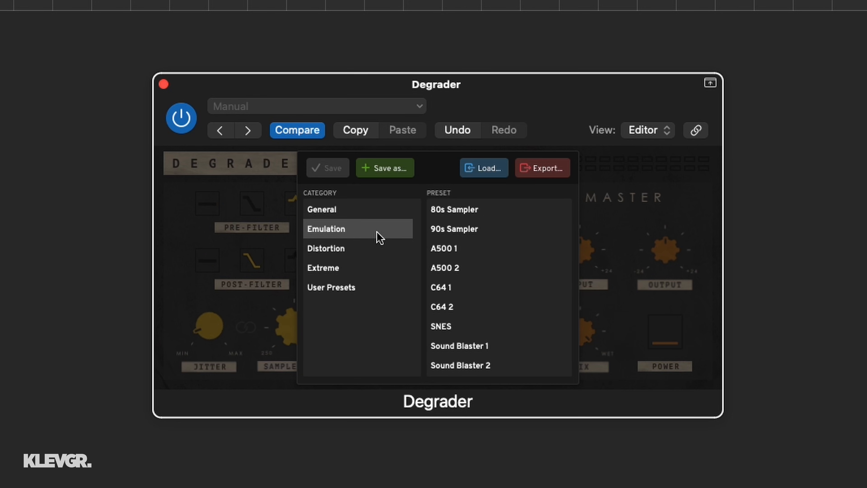
pyautogui.click(374, 249)
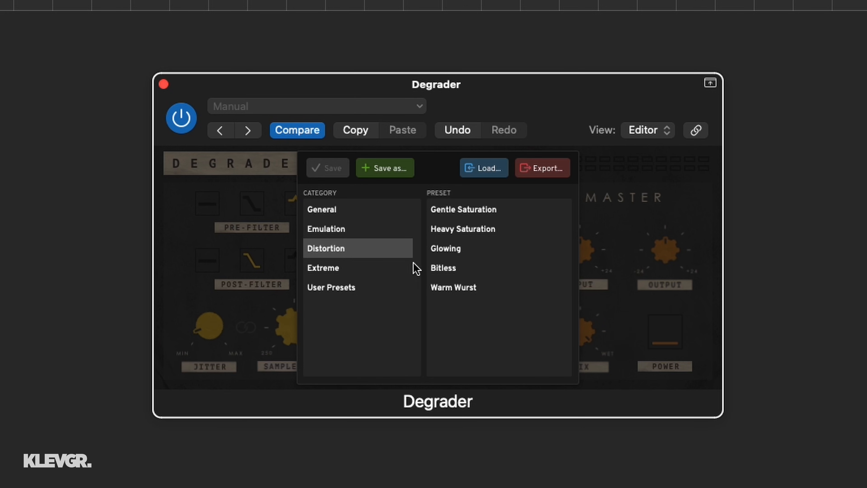
pyautogui.click(400, 267)
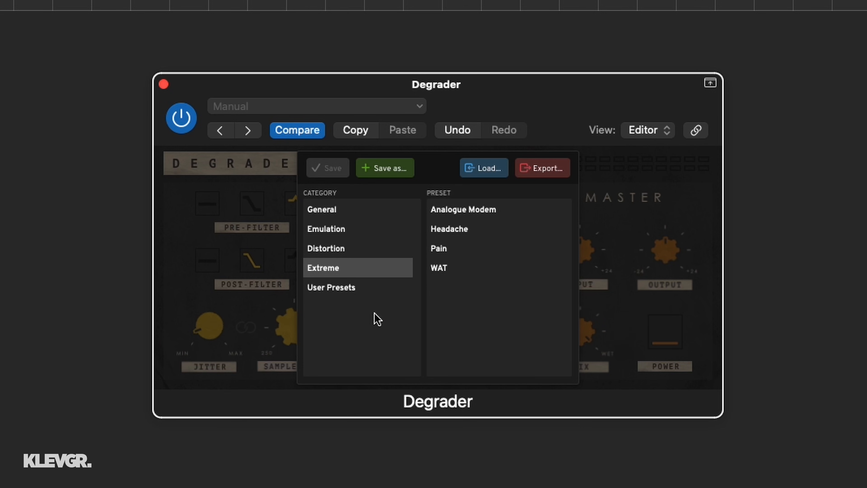
pyautogui.click(623, 171)
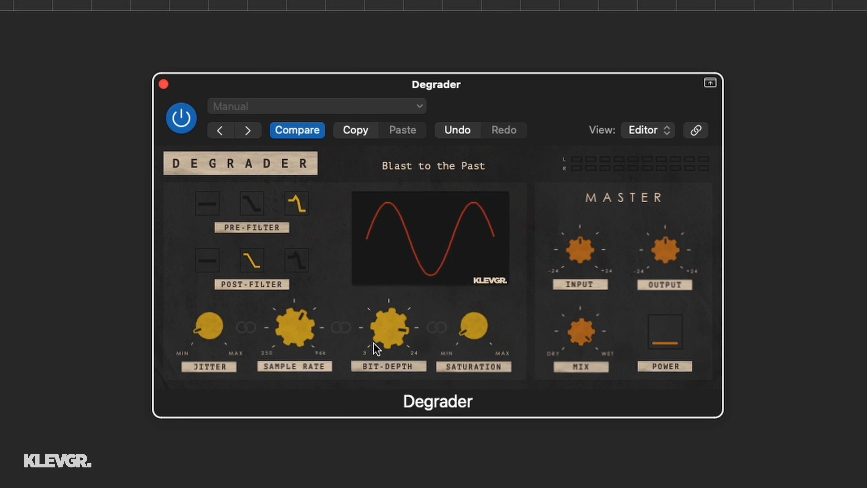
pyautogui.click(389, 331)
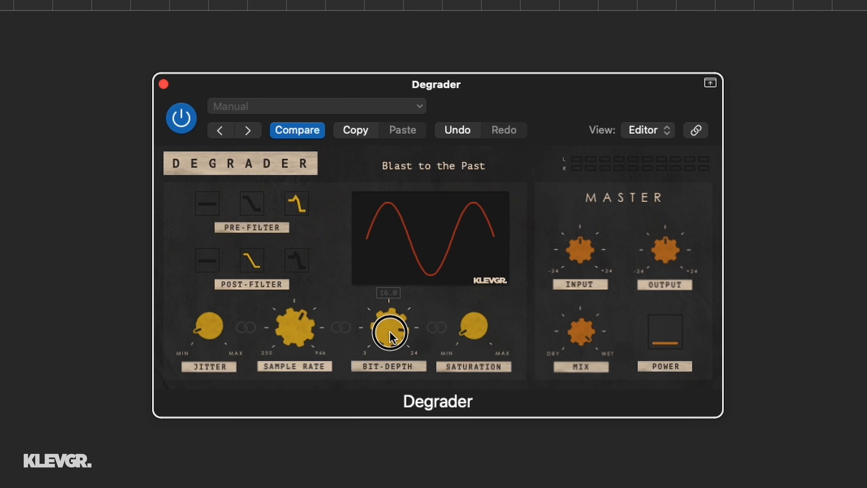
pyautogui.click(306, 337)
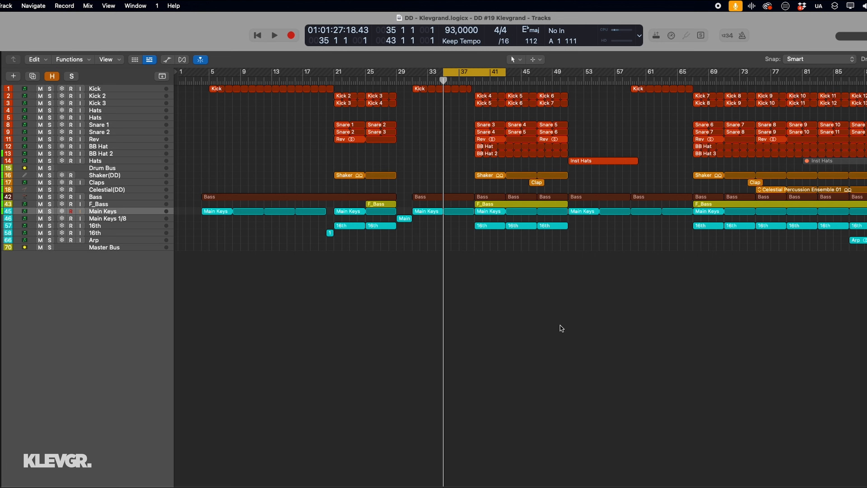
# Step: Switch to the Logic project and play back the full arrangement over the cycle range starting at bar 35
pyautogui.press('space')
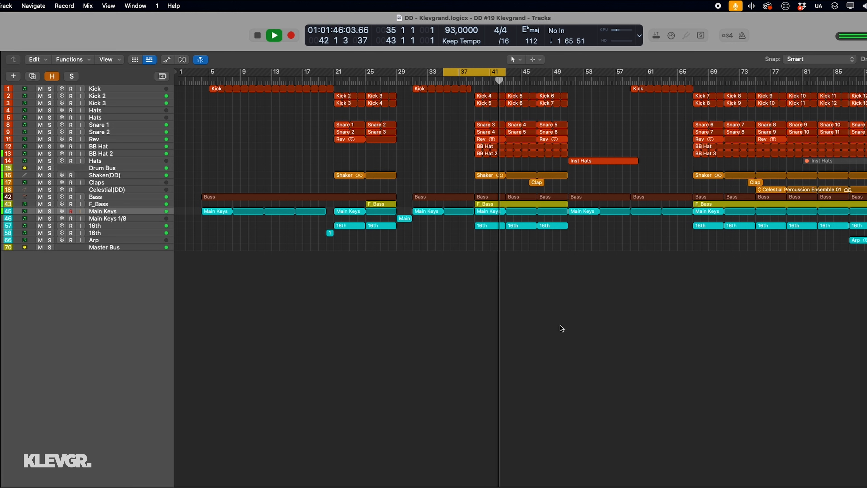
pyautogui.press('space')
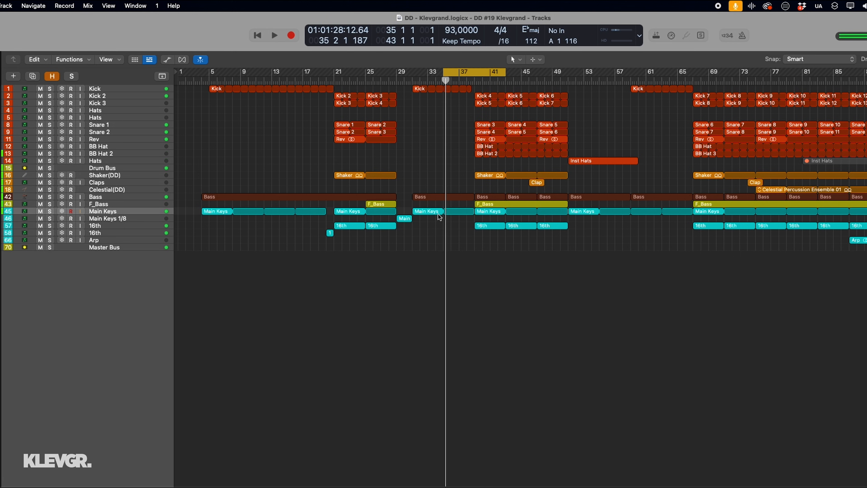
# Step: Solo the Main Keys region that starts at bar 31 and shorten the cycle range to end around bar 39, auditioning the result
pyautogui.click(434, 214)
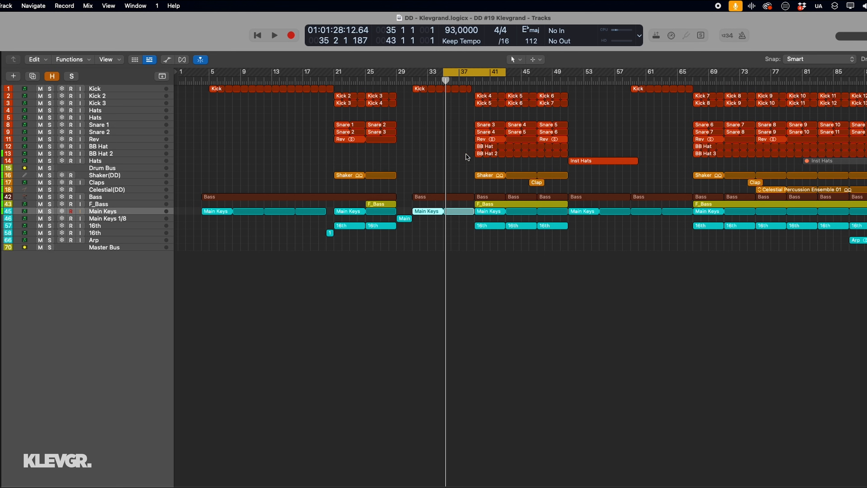
pyautogui.moveTo(504, 74); pyautogui.dragTo(472, 73)
pyautogui.hotkey('ctrl', 's')
pyautogui.press('space')
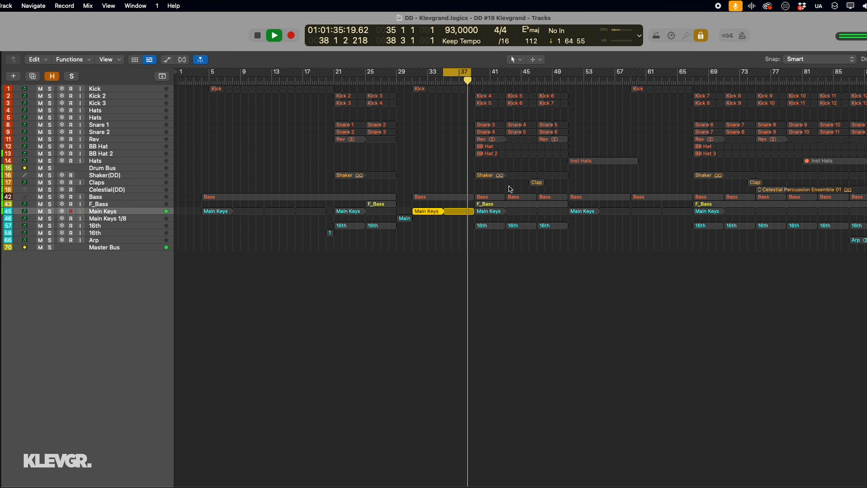
pyautogui.press('space')
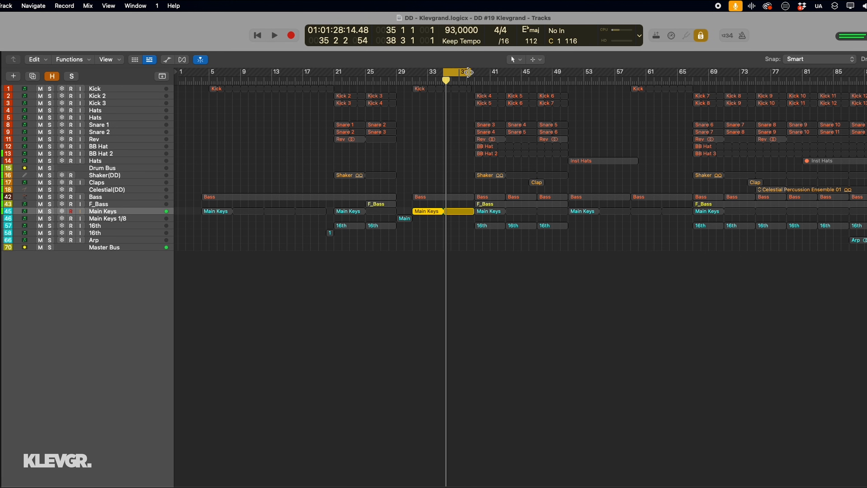
pyautogui.click(468, 72)
pyautogui.moveTo(468, 72); pyautogui.dragTo(474, 72)
# Step: Show the Main Keys track's Degrader plug-in window over the empty part of the arrangement and switch its pre-filter off
pyautogui.press('v')
pyautogui.moveTo(489, 155); pyautogui.dragTo(730, 152)
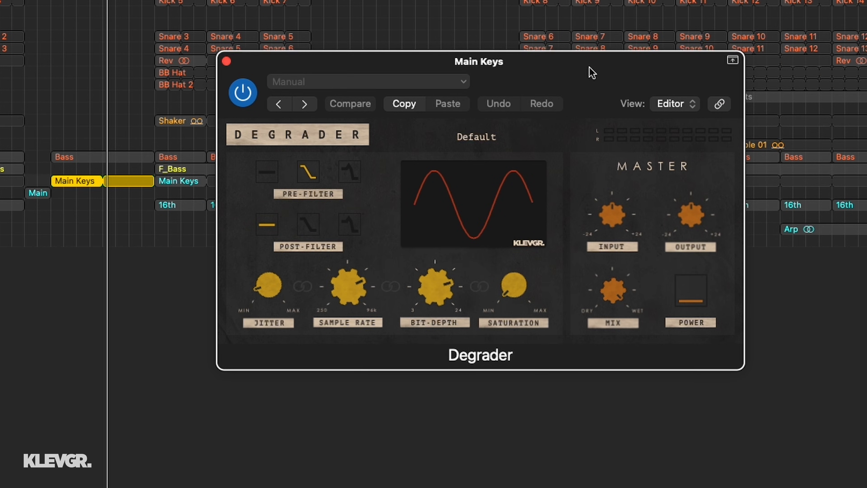
pyautogui.moveTo(577, 71)
pyautogui.mouseDown()
pyautogui.moveTo(573, 78)
pyautogui.moveTo(585, 72)
pyautogui.mouseUp()
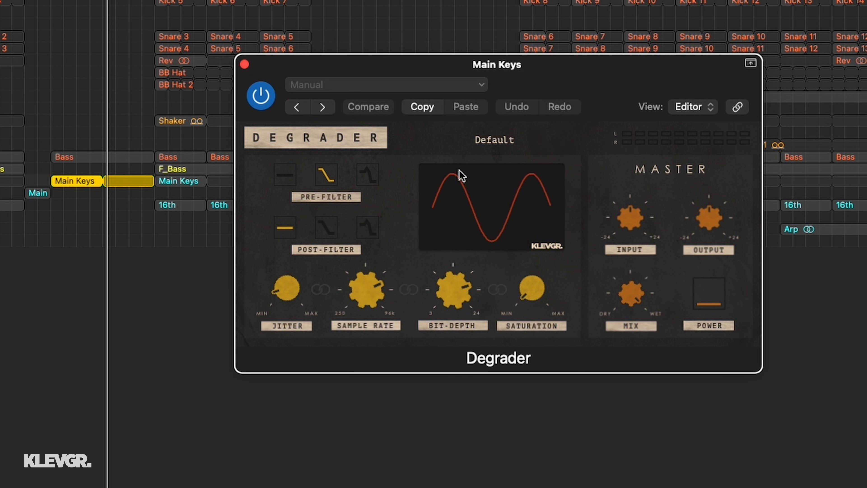
pyautogui.click(289, 179)
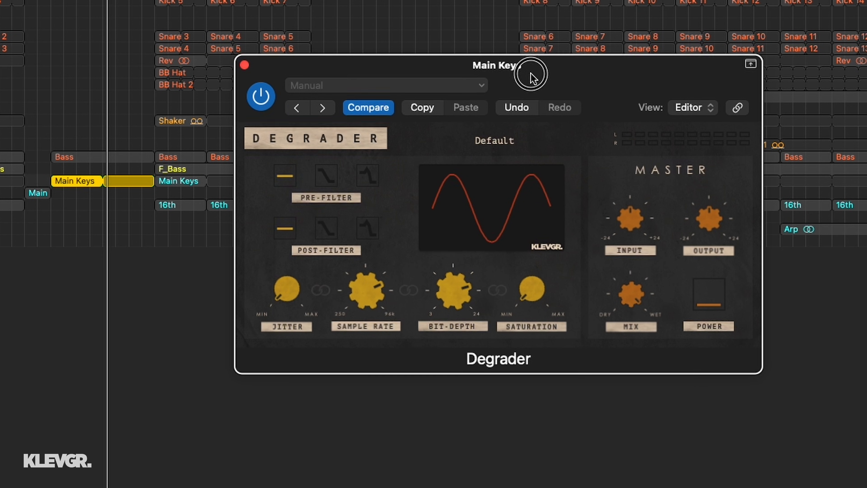
pyautogui.moveTo(528, 73); pyautogui.dragTo(527, 97)
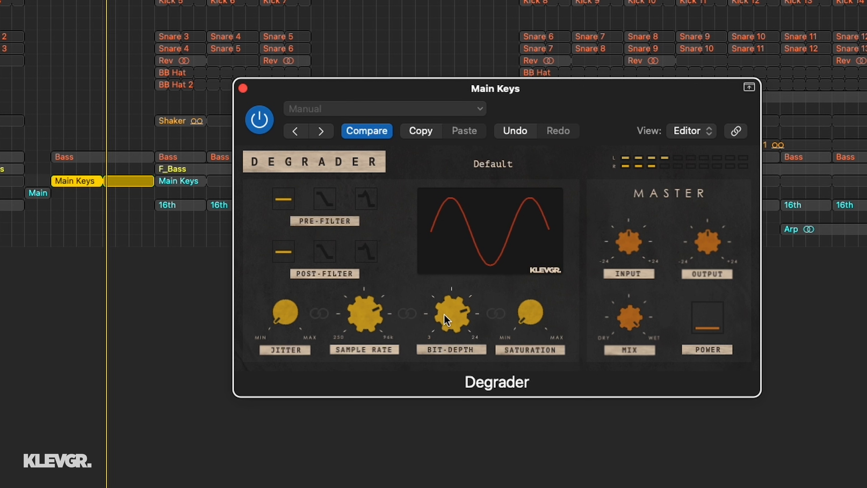
# Step: While the Main Keys loop plays, adjust Degrader's bit-depth and sample rate slightly and raise the jitter past the midpoint
pyautogui.moveTo(444, 313)
pyautogui.moveTo(444, 313); pyautogui.dragTo(443, 320)
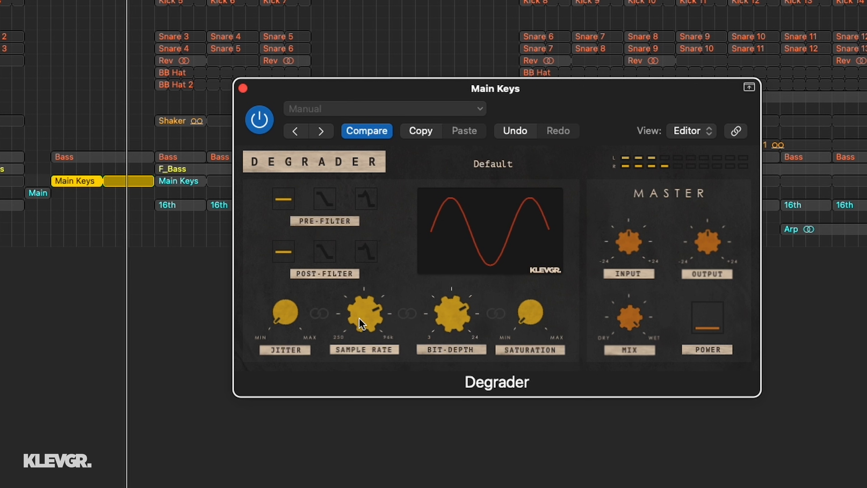
pyautogui.moveTo(359, 317)
pyautogui.moveTo(360, 317); pyautogui.dragTo(358, 320)
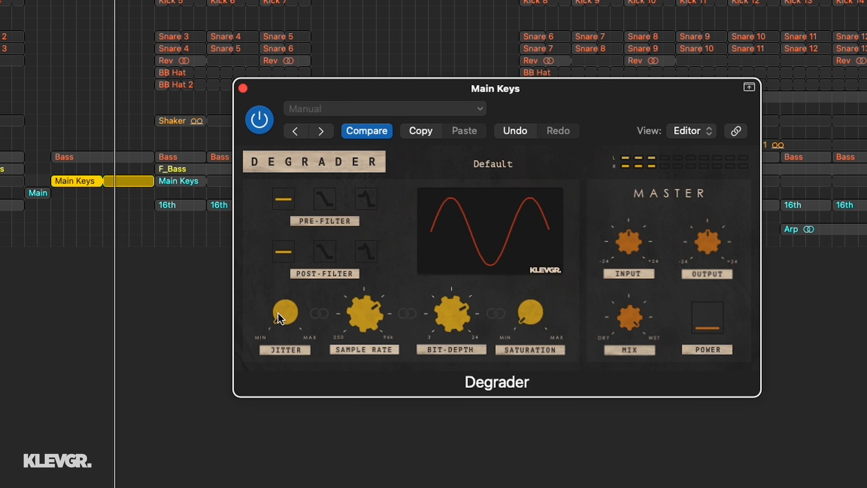
pyautogui.moveTo(284, 310); pyautogui.dragTo(282, 214)
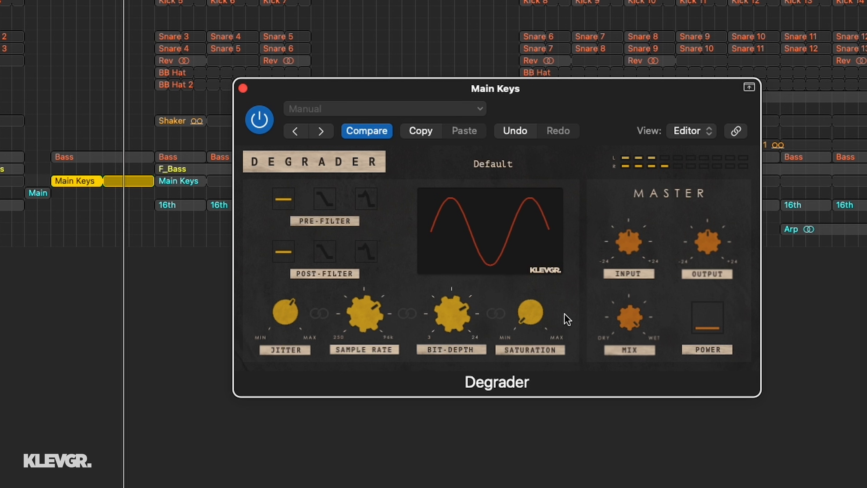
# Step: Raise the saturation on the Main Keys Degrader to just below halfway and lower the master output level to compensate
pyautogui.click(530, 310)
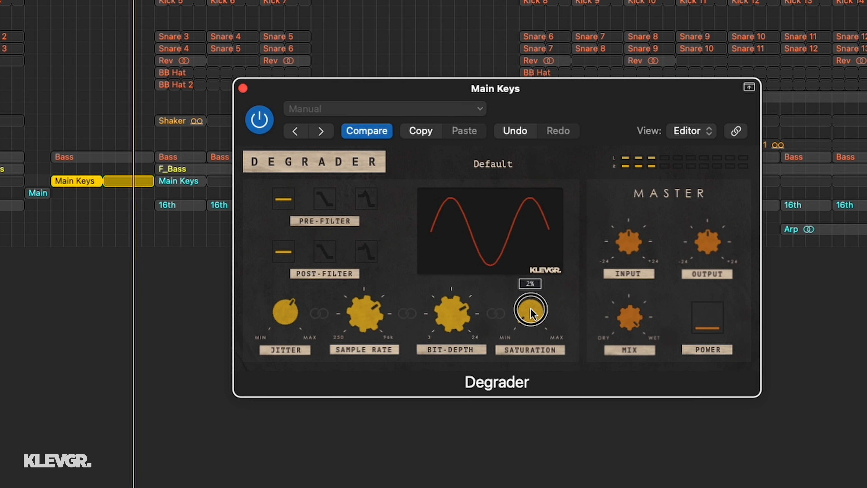
pyautogui.moveTo(530, 308); pyautogui.dragTo(530, 264)
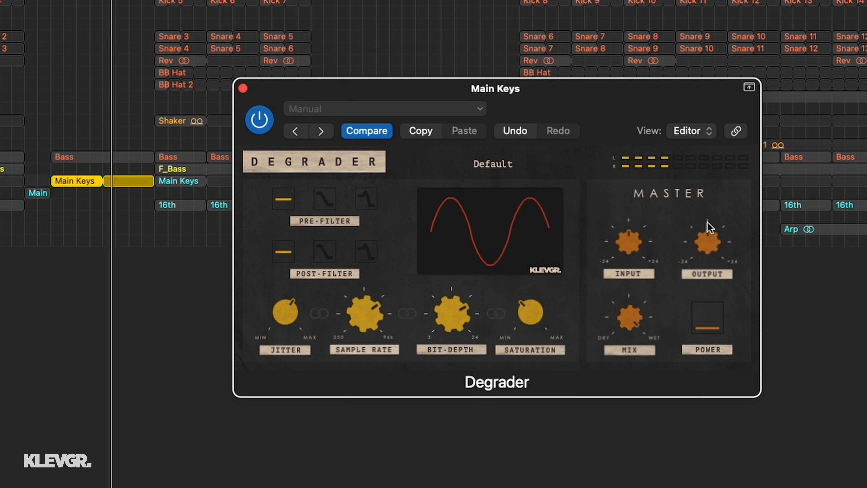
pyautogui.moveTo(705, 247)
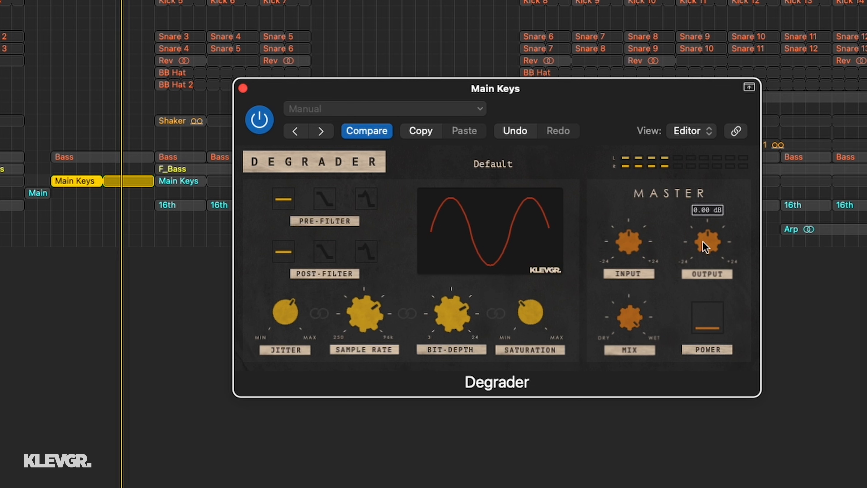
pyautogui.moveTo(703, 242); pyautogui.dragTo(700, 264)
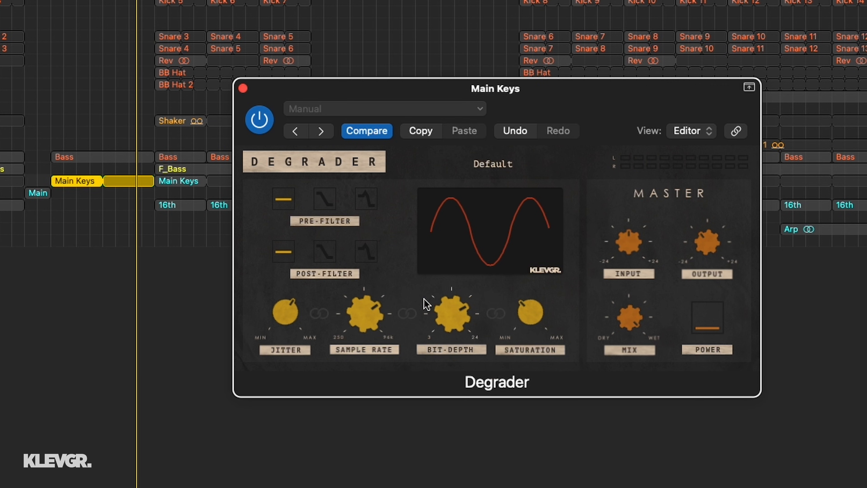
# Step: Switch the Main Keys Degrader's post-filter to the plain low-pass shape and lower the master mix while the loop plays
pyautogui.moveTo(522, 102); pyautogui.dragTo(522, 90)
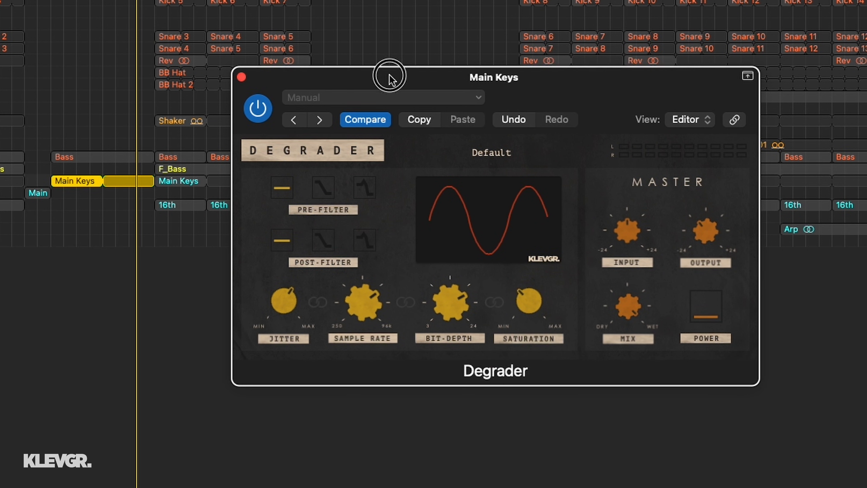
pyautogui.moveTo(389, 79); pyautogui.dragTo(374, 76)
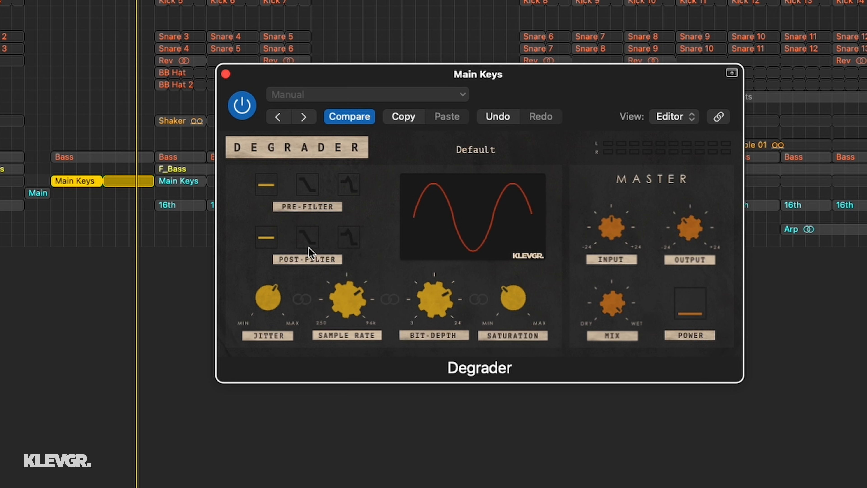
pyautogui.click(308, 237)
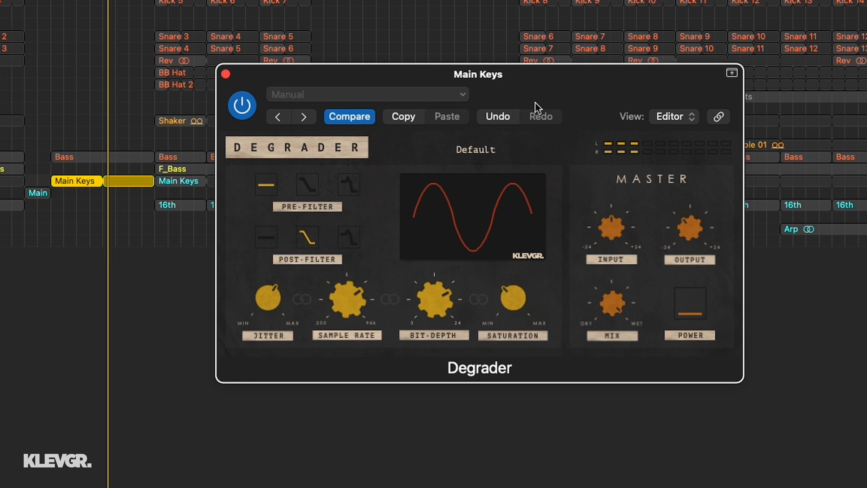
pyautogui.moveTo(536, 103); pyautogui.dragTo(534, 92)
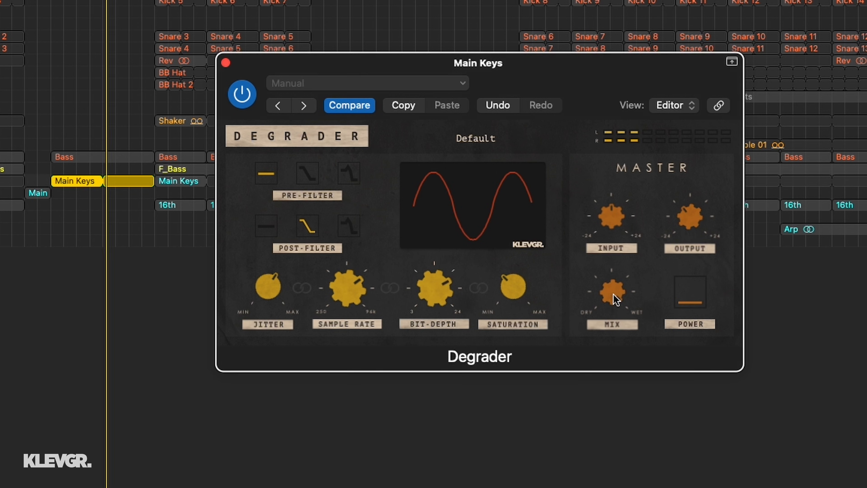
pyautogui.moveTo(610, 296)
pyautogui.moveTo(609, 296); pyautogui.dragTo(599, 366)
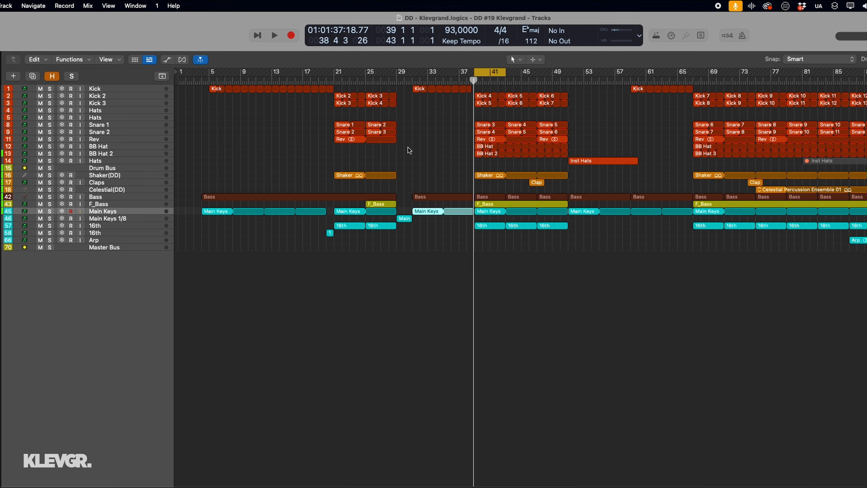
# Step: Select the F_Bass track, audition it, and switch the pre-filter off in its Degrader window, placed over the arrangement
pyautogui.click(142, 204)
pyautogui.press('space')
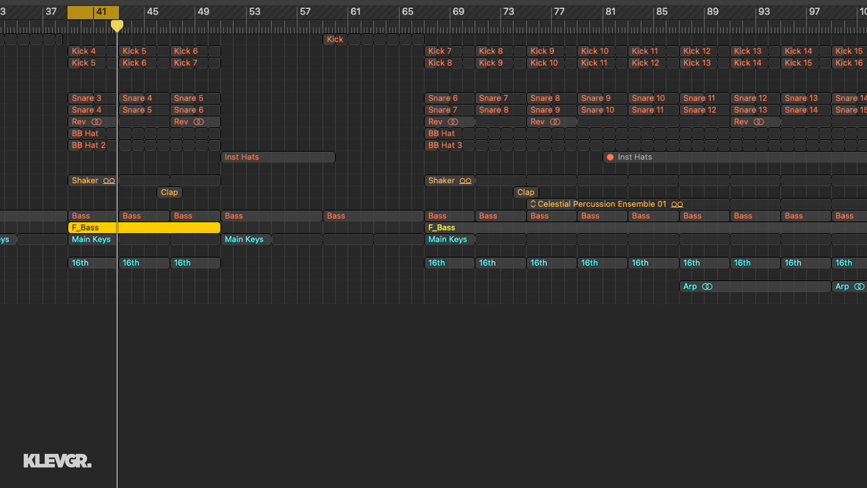
pyautogui.moveTo(174, 145); pyautogui.dragTo(571, 95)
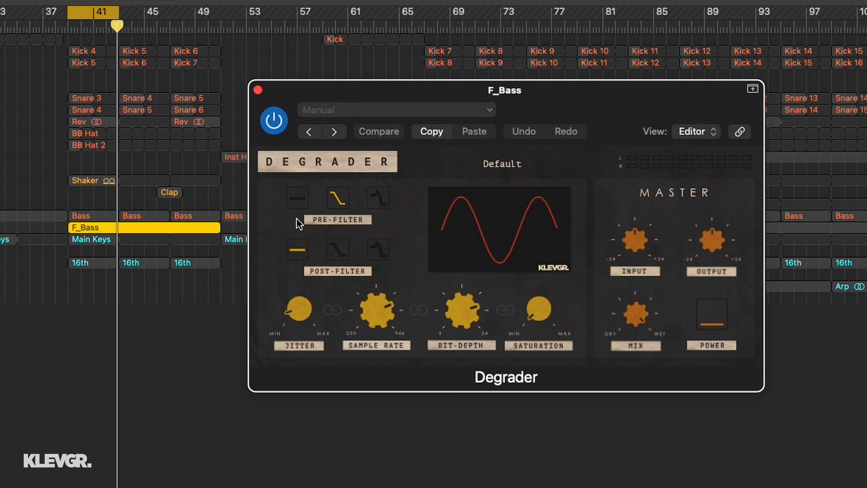
pyautogui.click(296, 199)
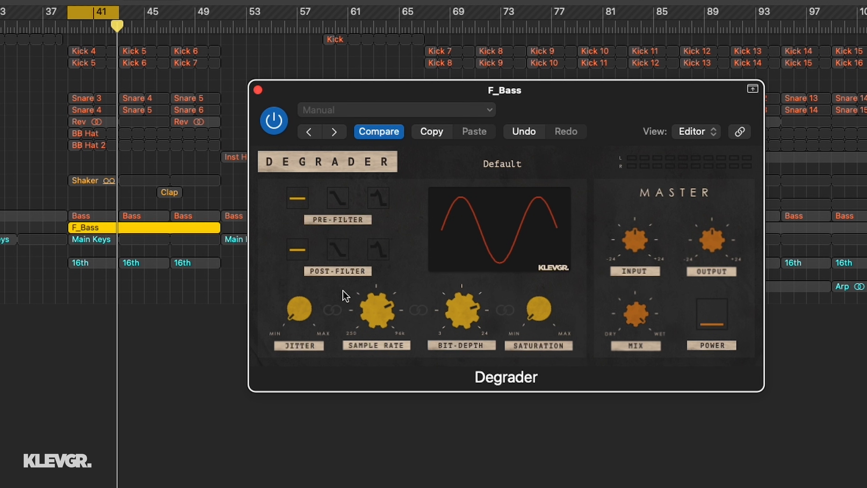
pyautogui.moveTo(527, 110); pyautogui.dragTo(537, 103)
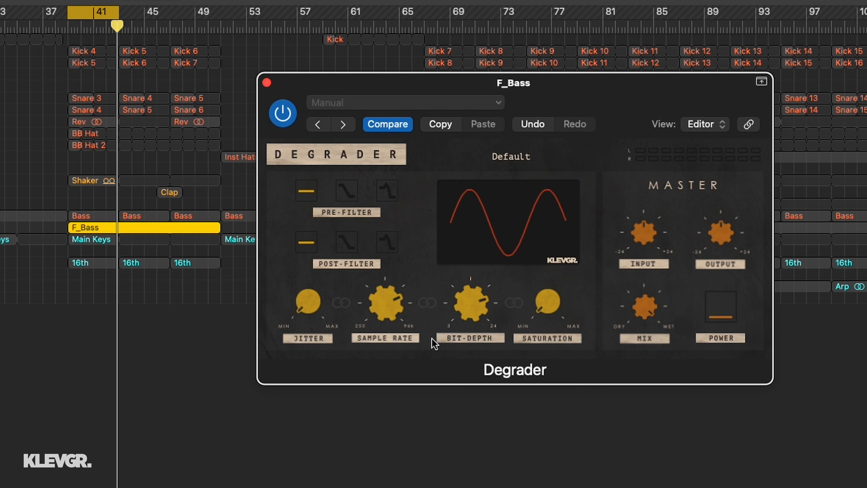
# Step: While the soloed F_Bass loop plays, lower Degrader's bit-depth slightly and reduce its sample rate to 1650 Hz
pyautogui.press('space')
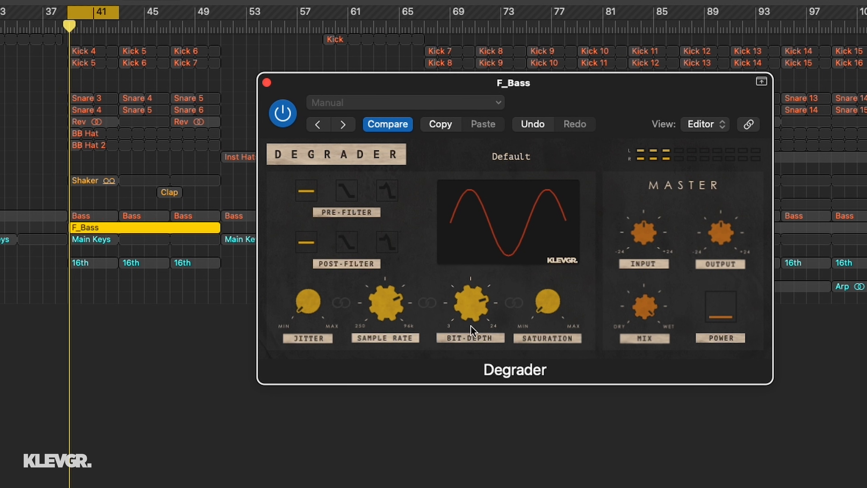
pyautogui.click(468, 307)
pyautogui.moveTo(468, 307); pyautogui.dragTo(465, 327)
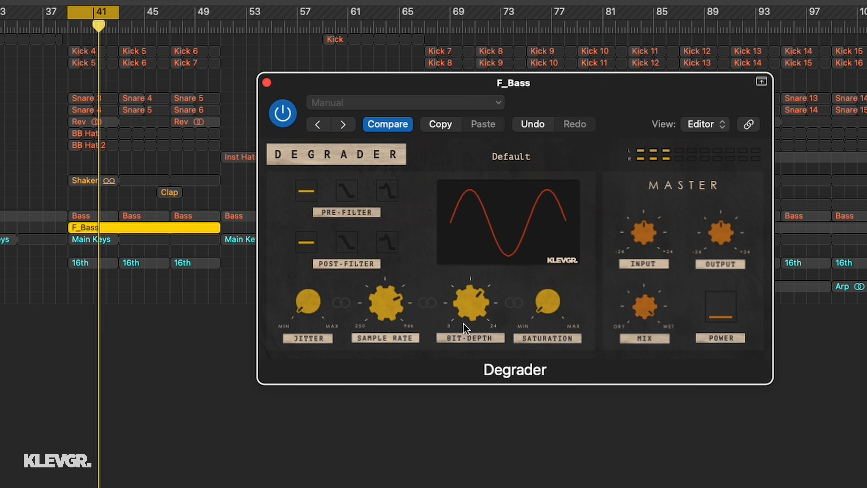
pyautogui.moveTo(387, 301)
pyautogui.moveTo(388, 301); pyautogui.dragTo(385, 353)
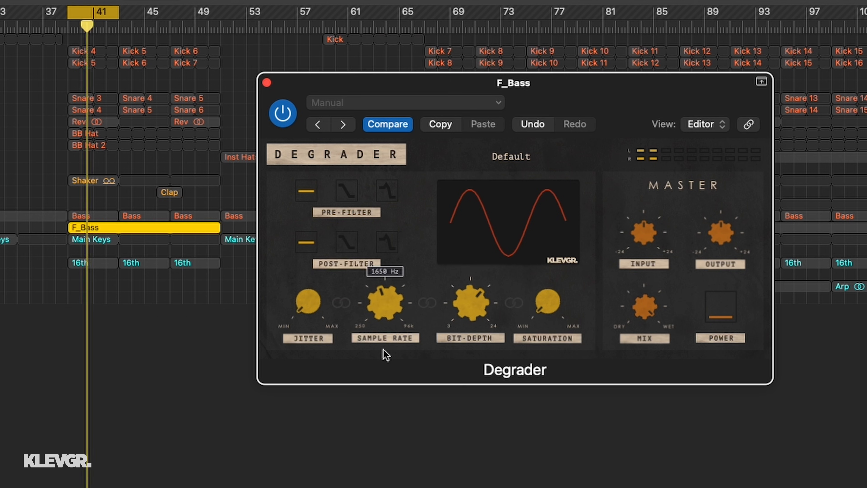
pyautogui.click(385, 354)
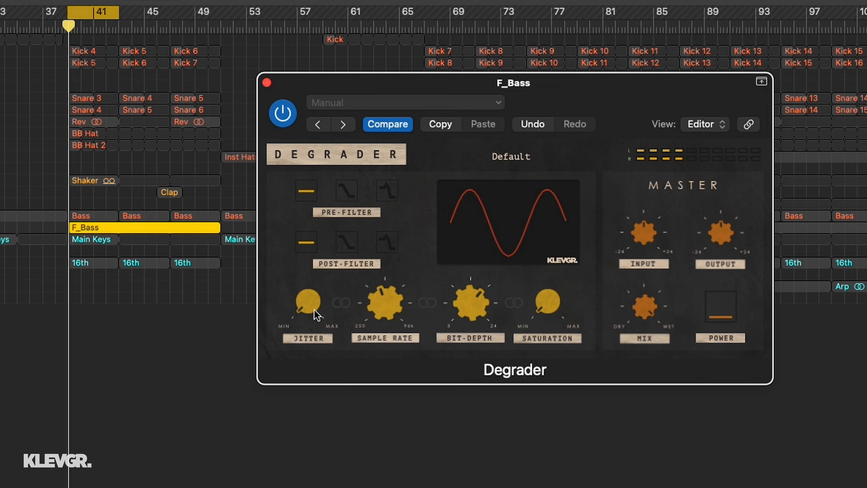
# Step: Raise the F_Bass Degrader's jitter past the midpoint and, with the peaked low-pass post-filter selected, set the saturation to 38%
pyautogui.moveTo(308, 305); pyautogui.dragTo(303, 204)
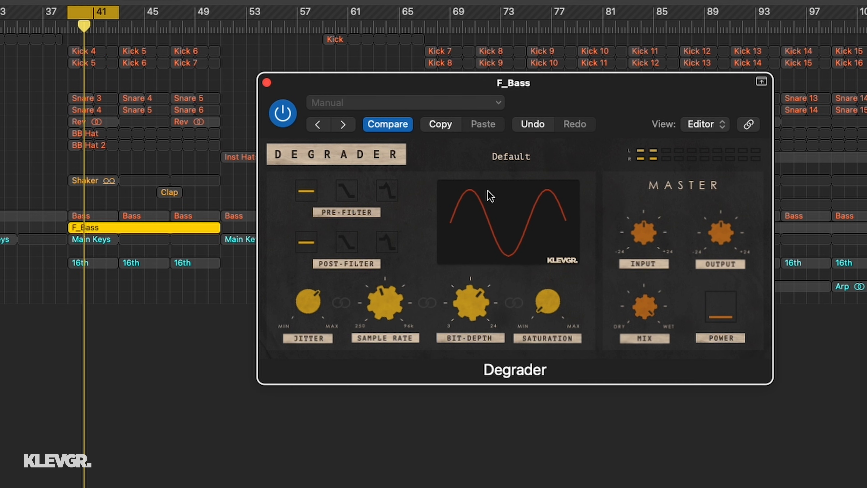
pyautogui.moveTo(552, 109); pyautogui.dragTo(517, 96)
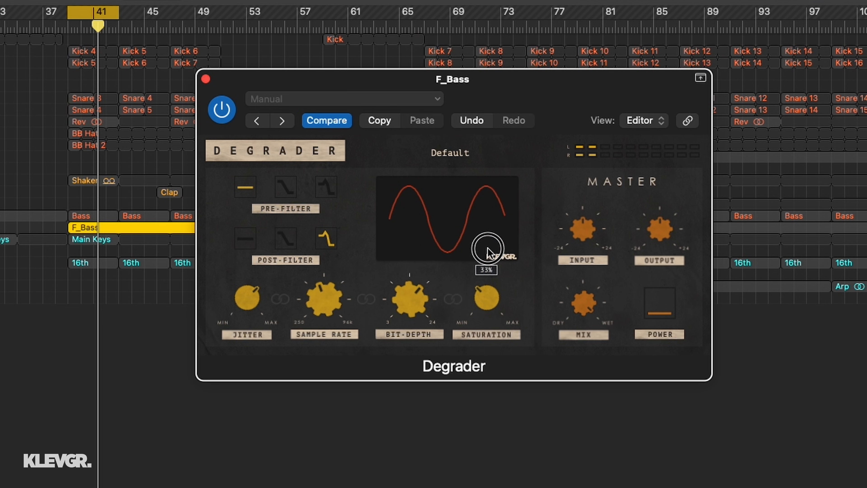
pyautogui.moveTo(489, 300); pyautogui.dragTo(489, 299)
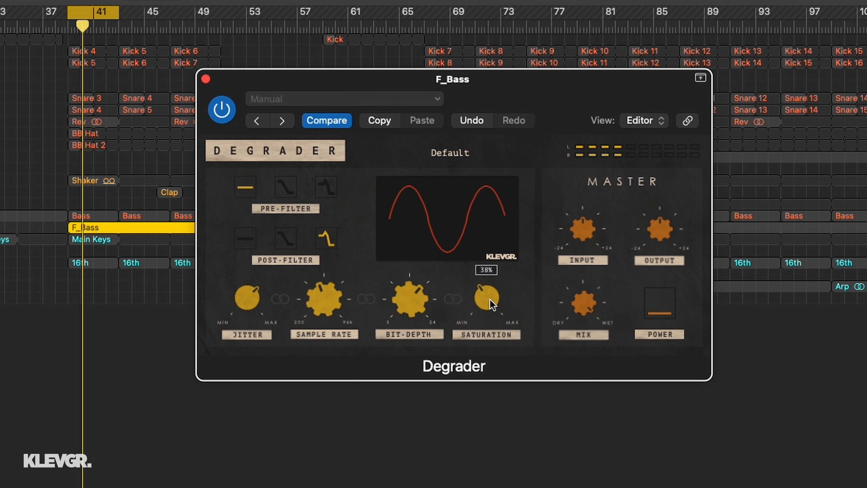
pyautogui.click(489, 299)
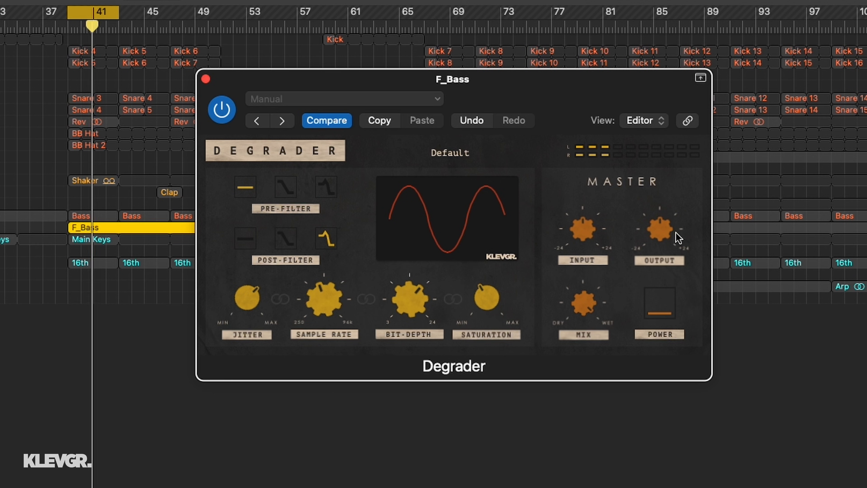
# Step: Lower the F_Bass Degrader's master output slightly and pull its mix back a little from fully wet
pyautogui.moveTo(653, 227); pyautogui.dragTo(653, 238)
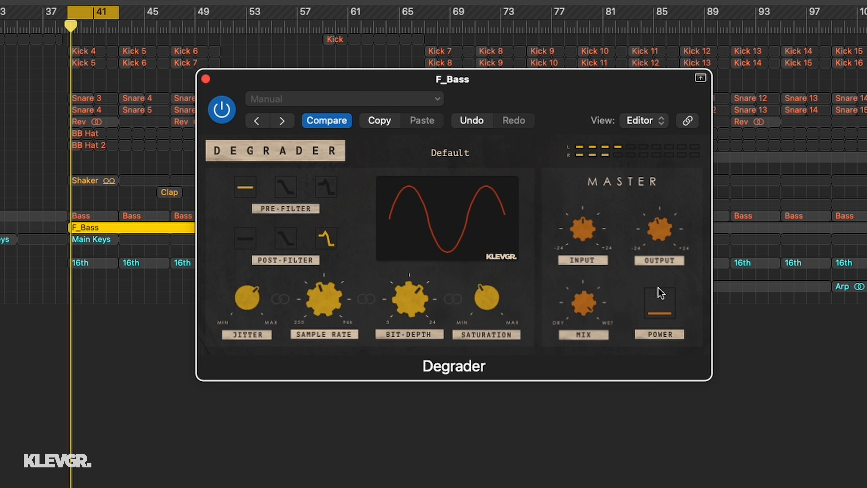
pyautogui.click(575, 311)
pyautogui.moveTo(575, 312); pyautogui.dragTo(574, 316)
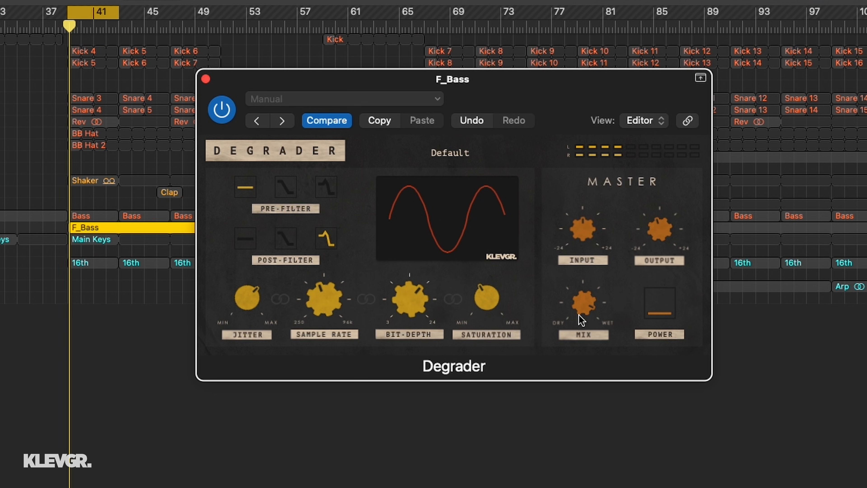
# Step: Toggle Degrader's power to compare F_Bass with and without the effect, leave it on, and turn solo off
pyautogui.click(656, 304)
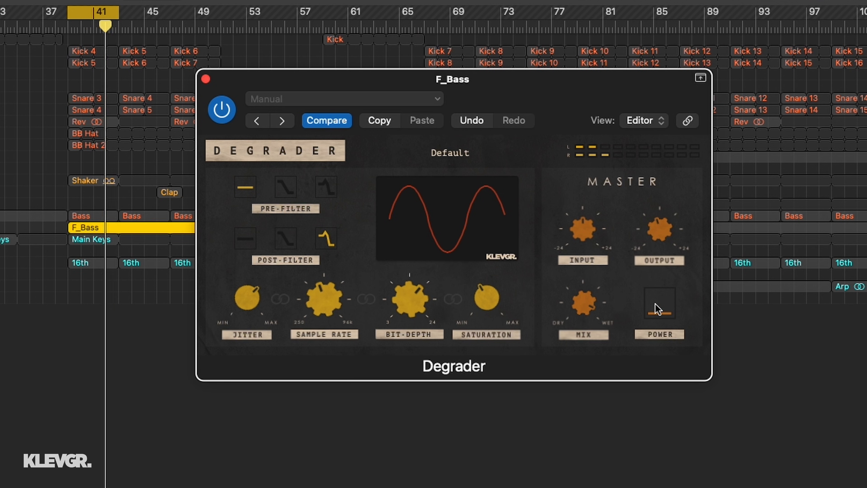
pyautogui.hotkey('ctrl', 's')
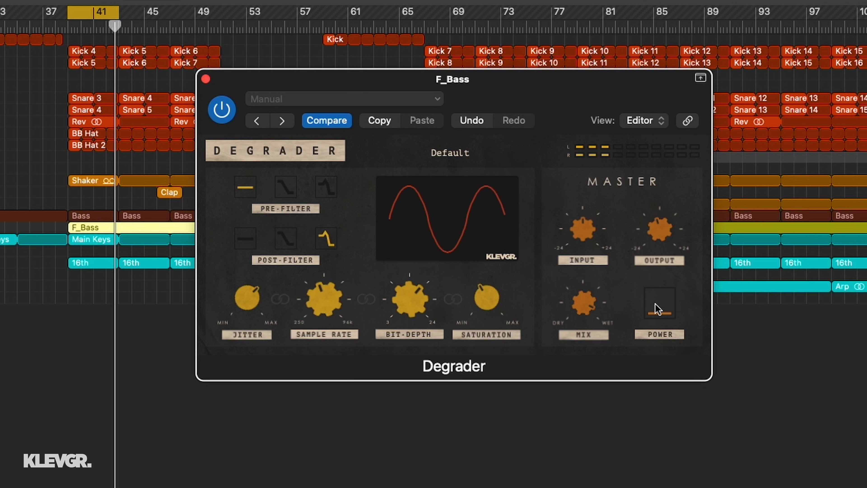